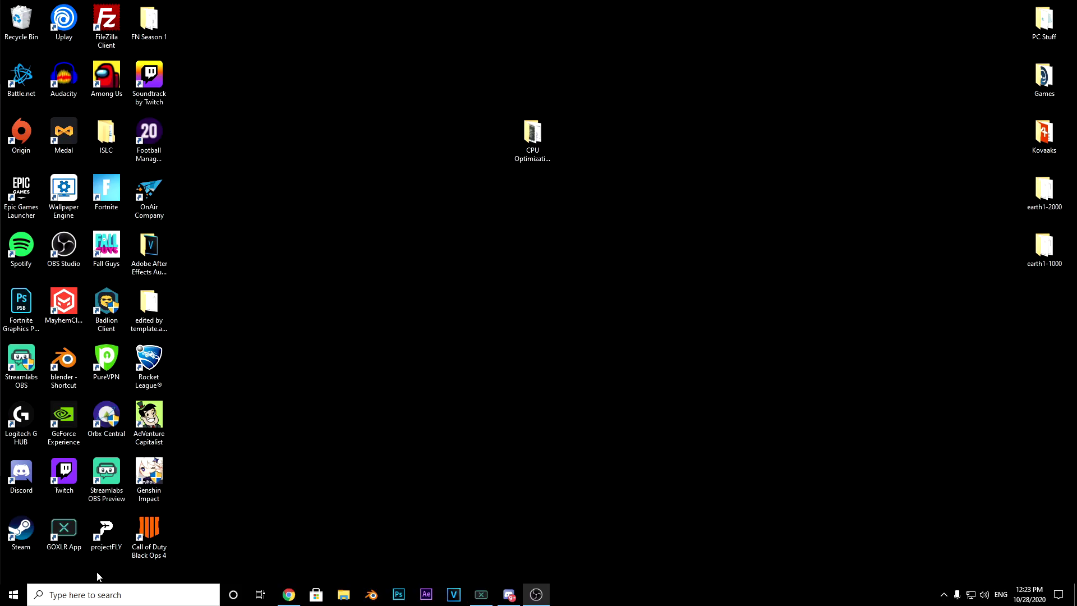
Open the classic Power Options and expand the additional power plans list
right_click(14, 594)
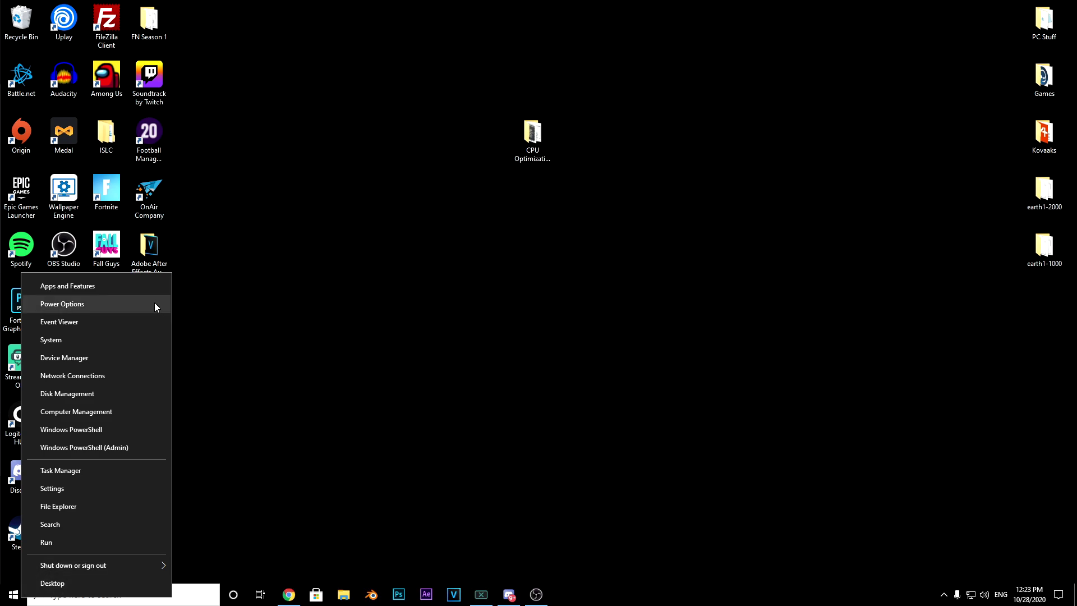
click(98, 303)
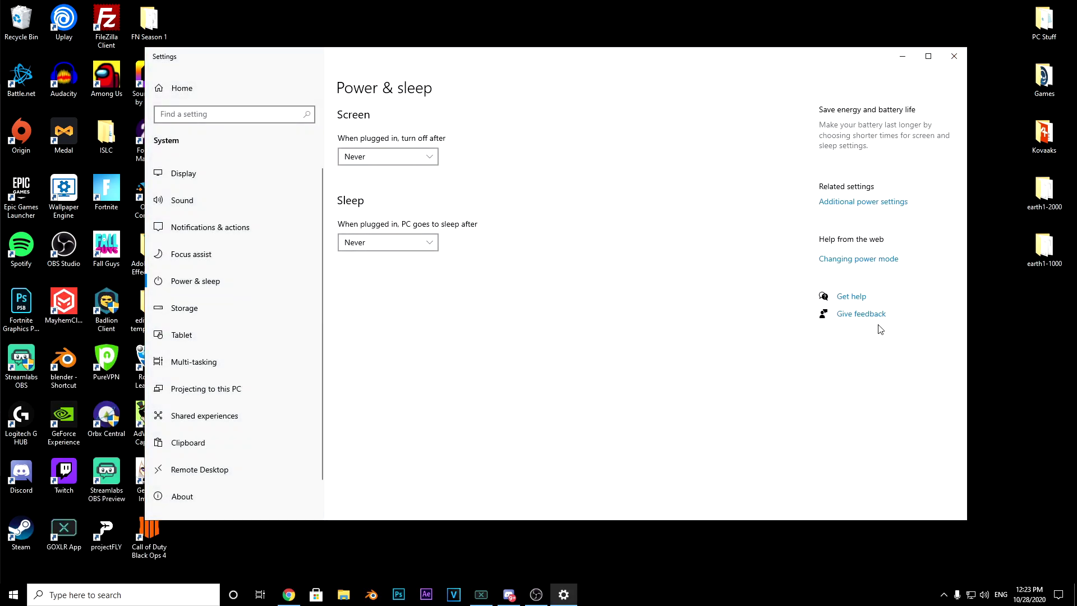
click(825, 204)
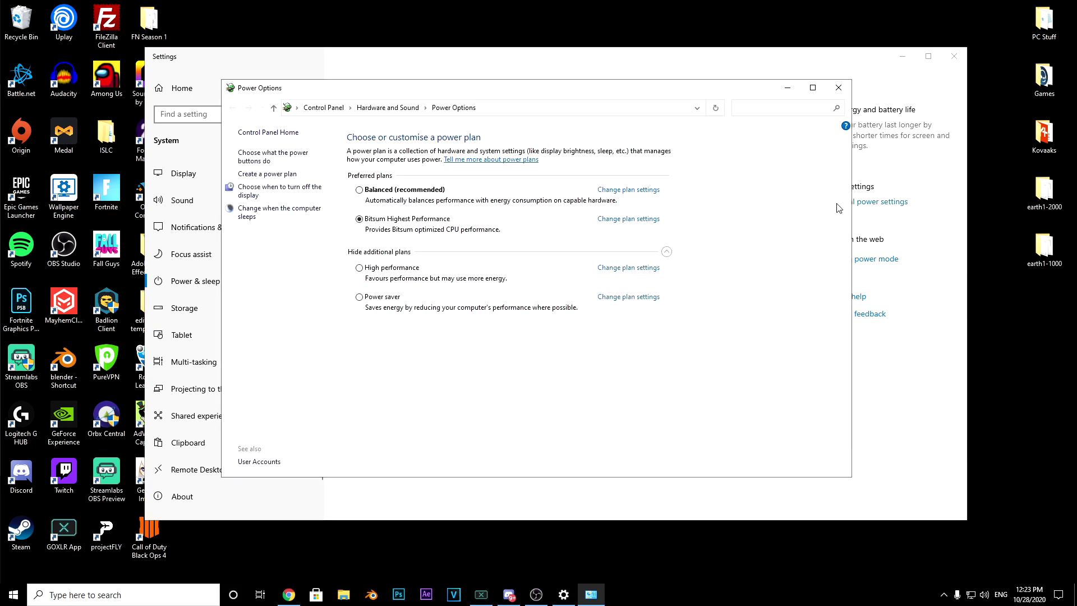
click(666, 251)
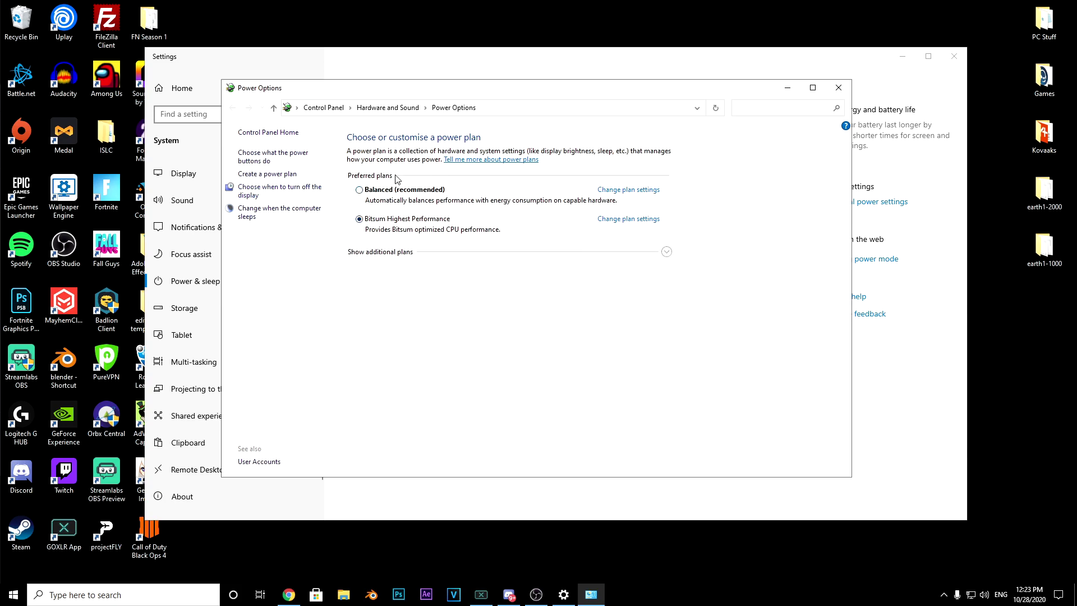
click(666, 252)
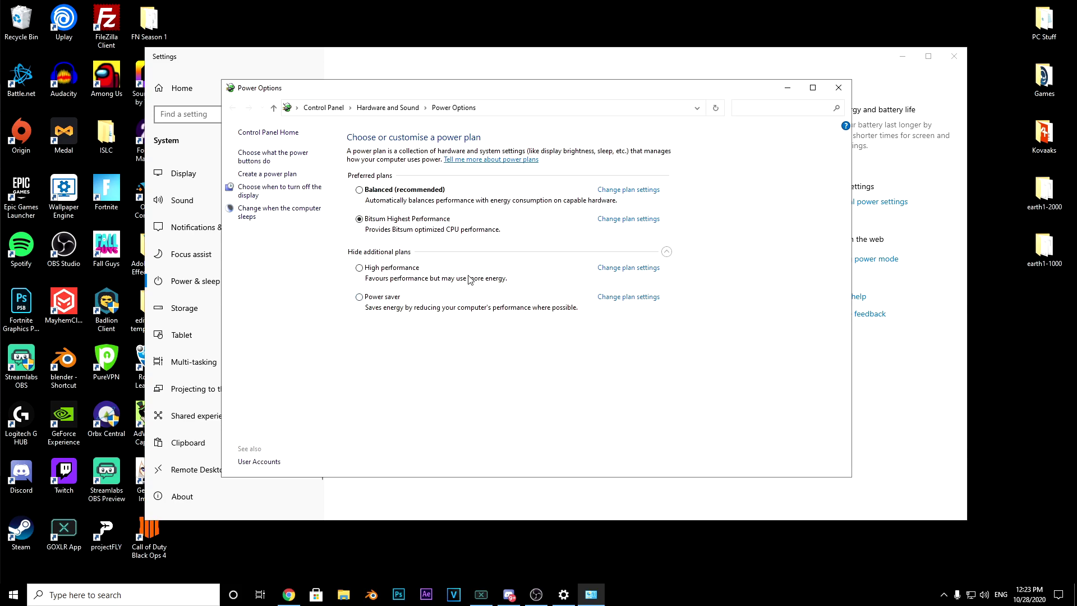
click(666, 252)
Review the Bitsum Highest Performance plan's display and sleep timeouts, leaving them unchanged
click(630, 220)
click(511, 177)
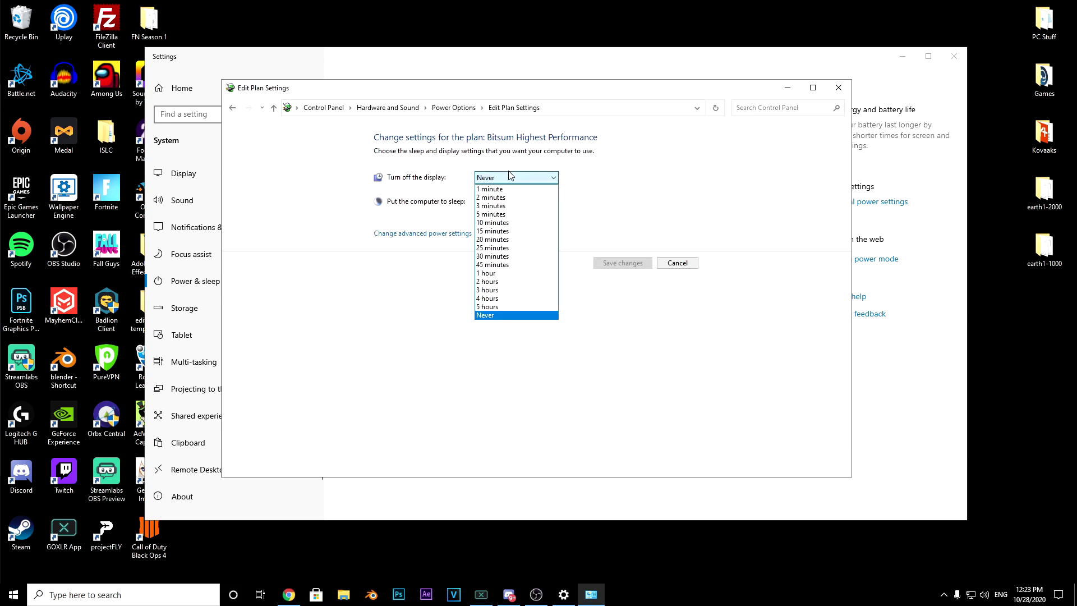
click(517, 204)
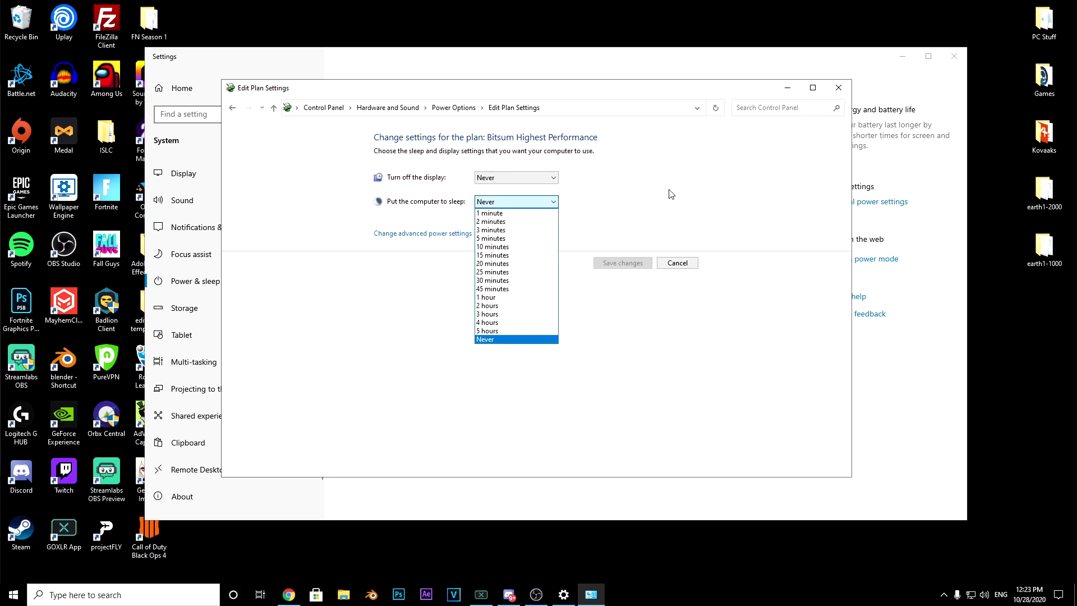
click(670, 194)
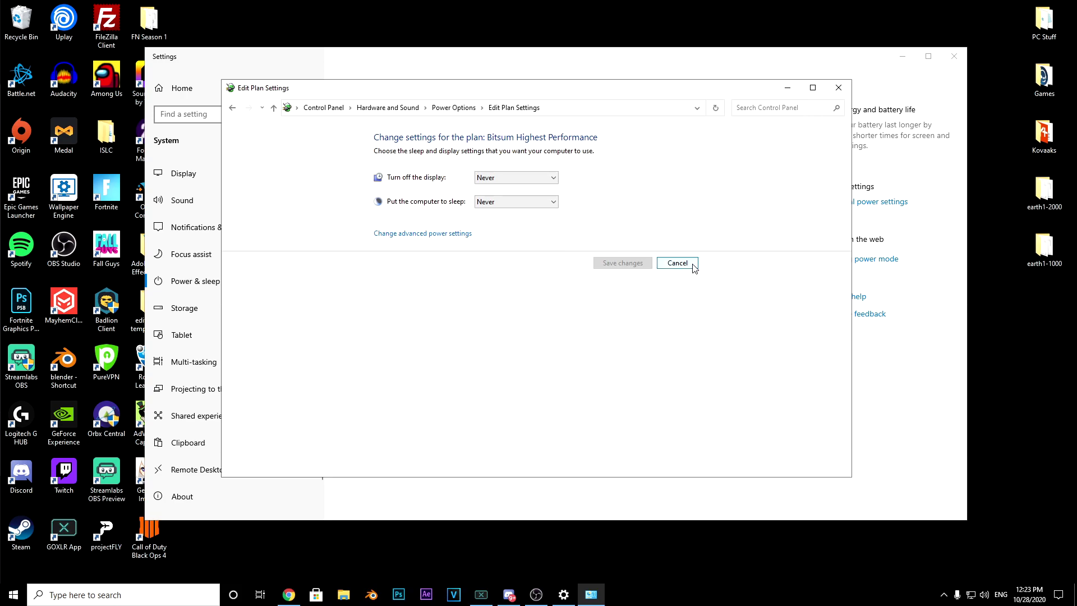
click(692, 264)
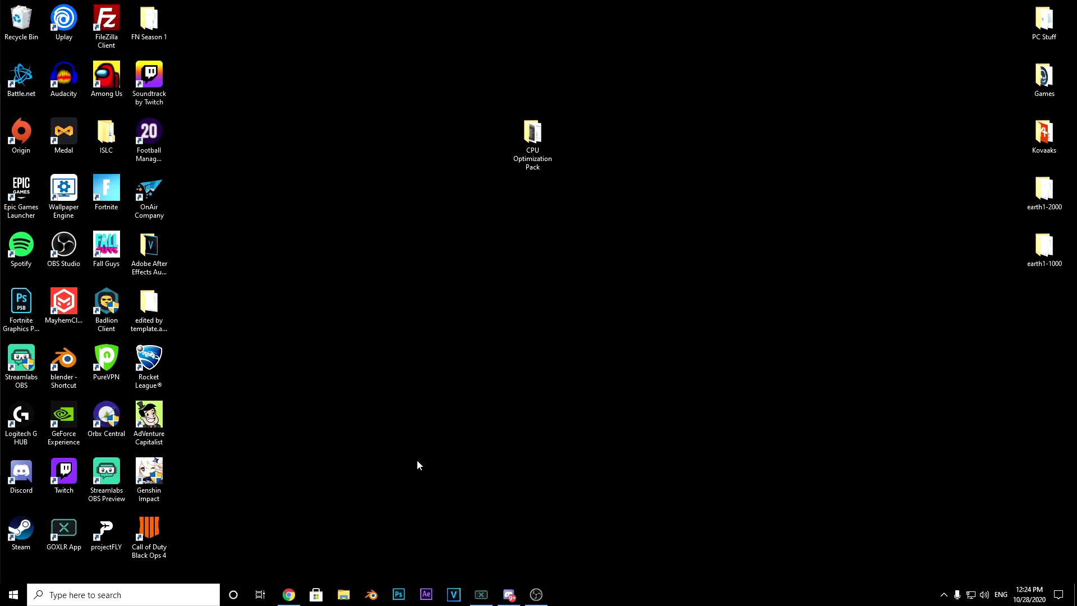
Launch System Configuration (msconfig) and bring up the Boot tab's advanced options
click(13, 595)
text(m)
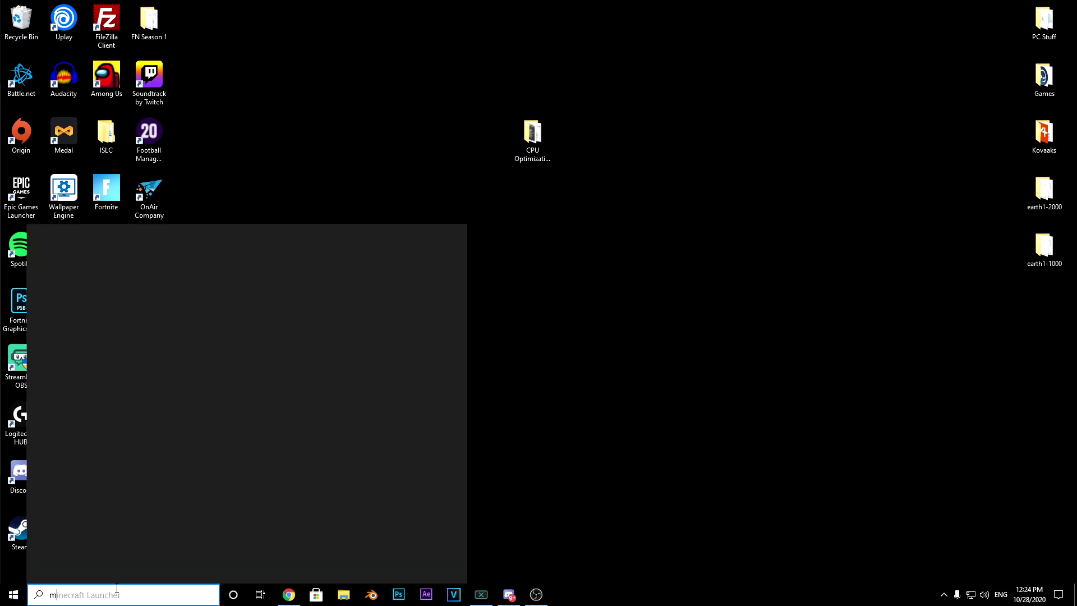
text(sconfig)
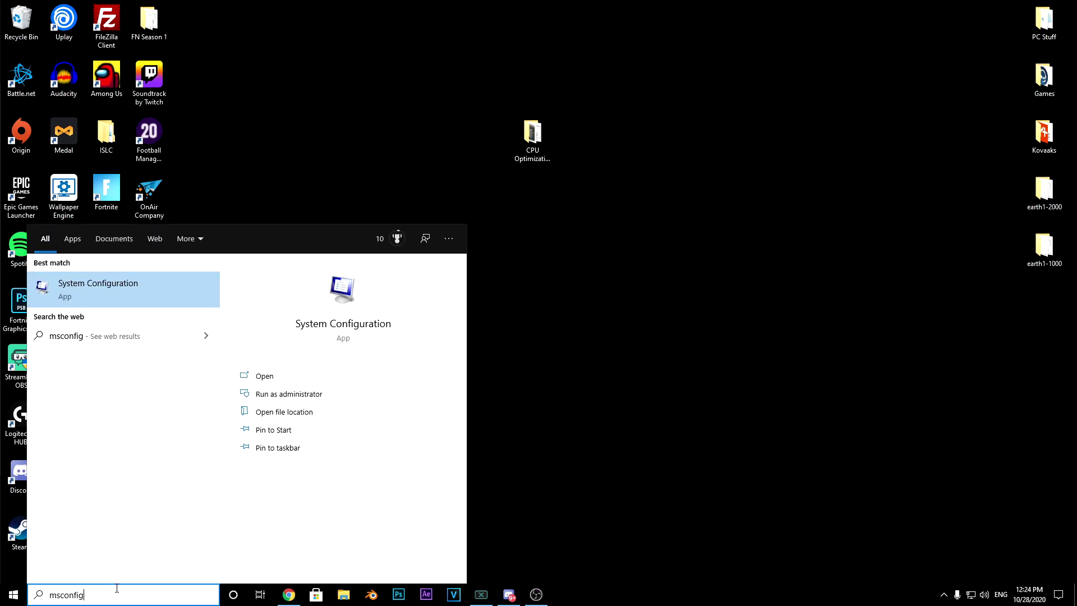
key(Return)
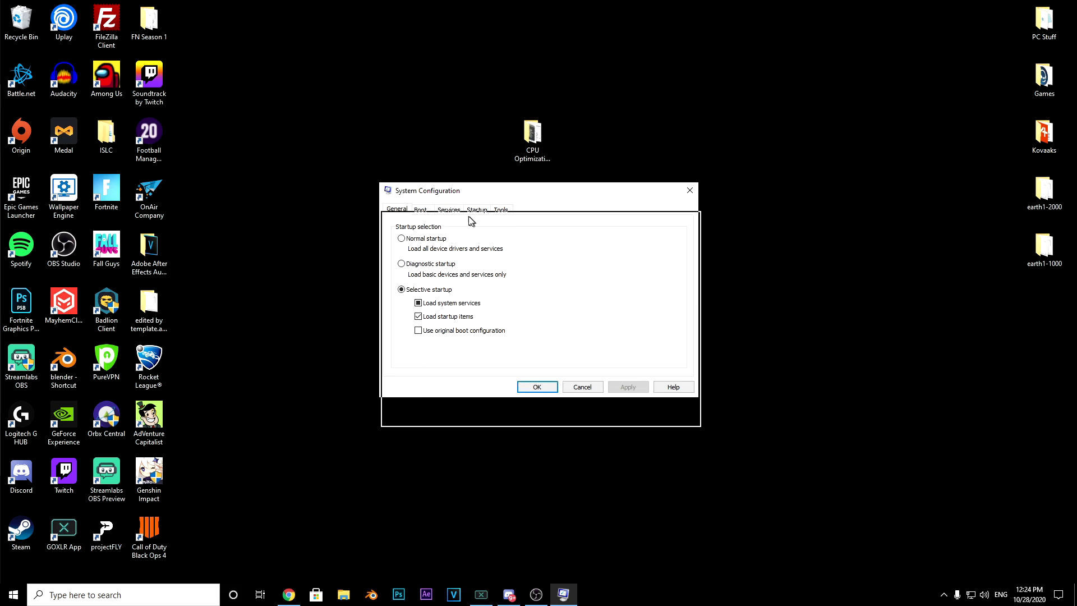
click(422, 209)
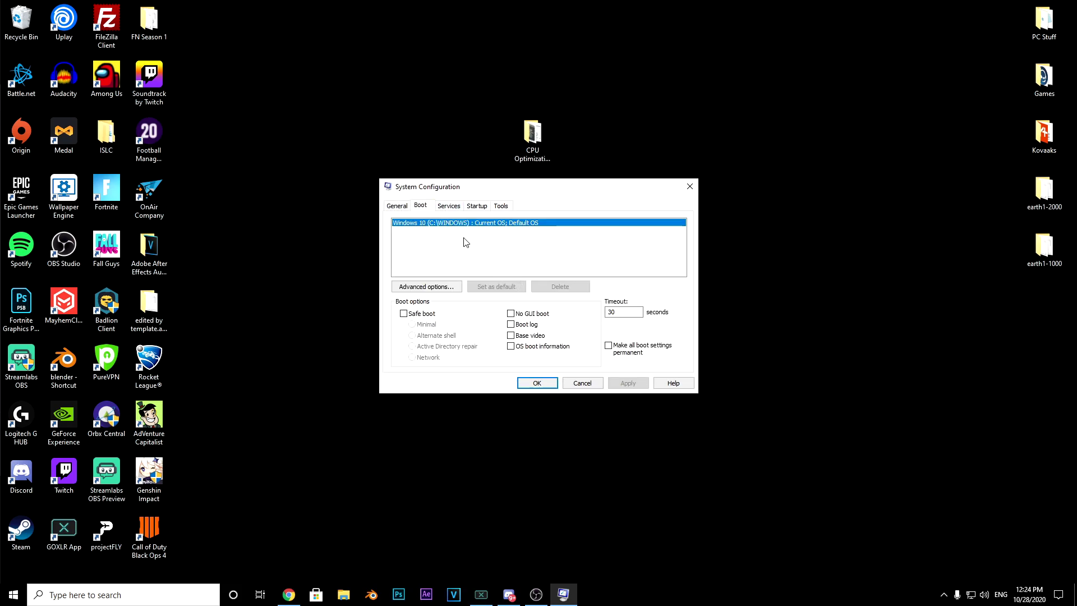
click(430, 288)
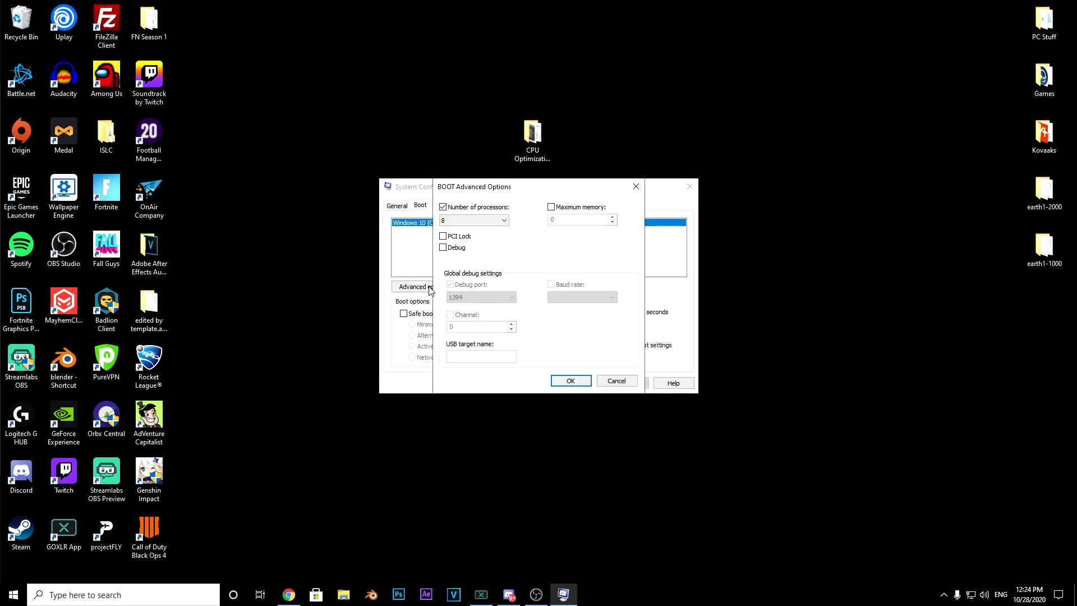
click(502, 178)
Limit the number of processors to 8 and confirm the advanced boot options
click(444, 207)
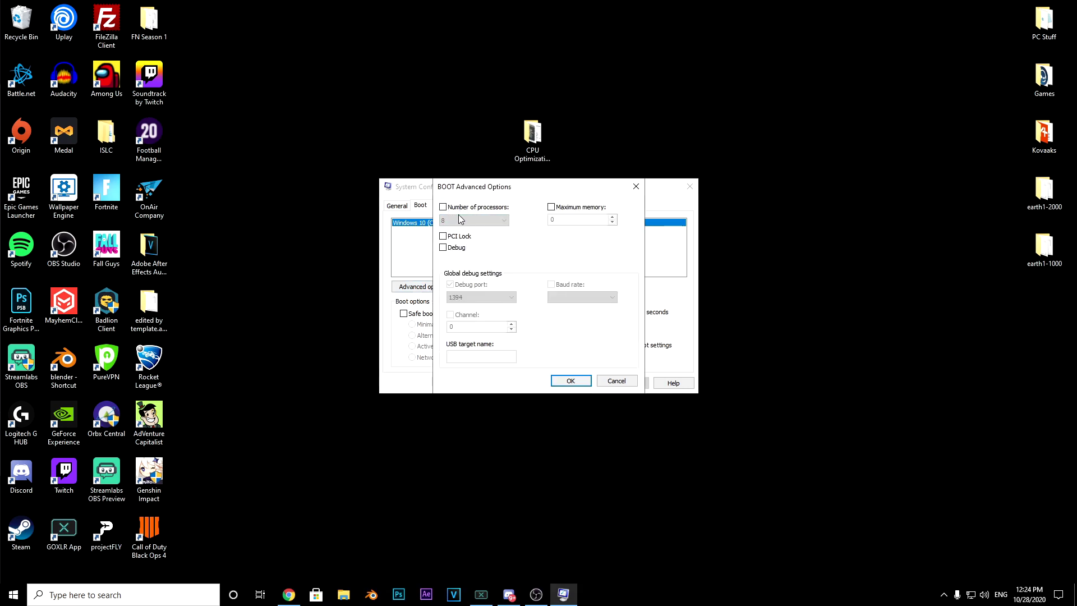
click(487, 223)
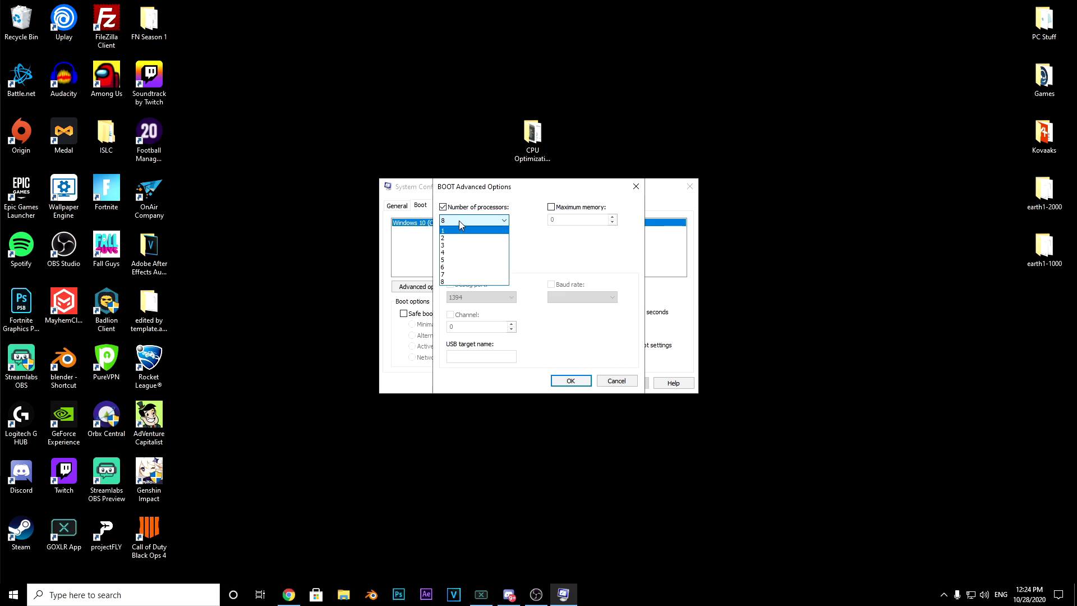
click(454, 282)
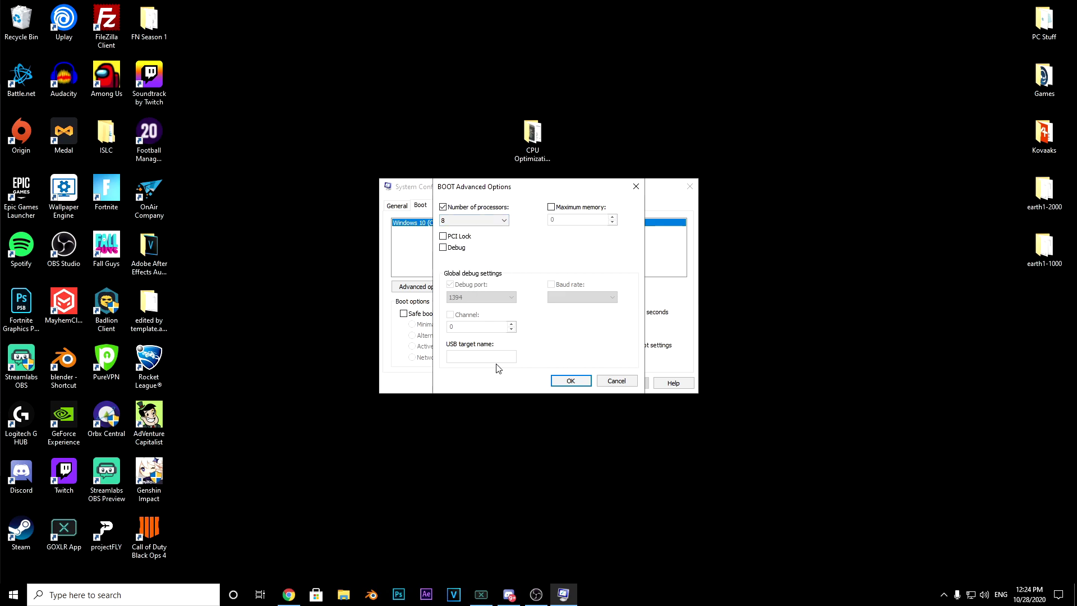
click(570, 380)
Apply the boot changes and close System Configuration without restarting
click(627, 382)
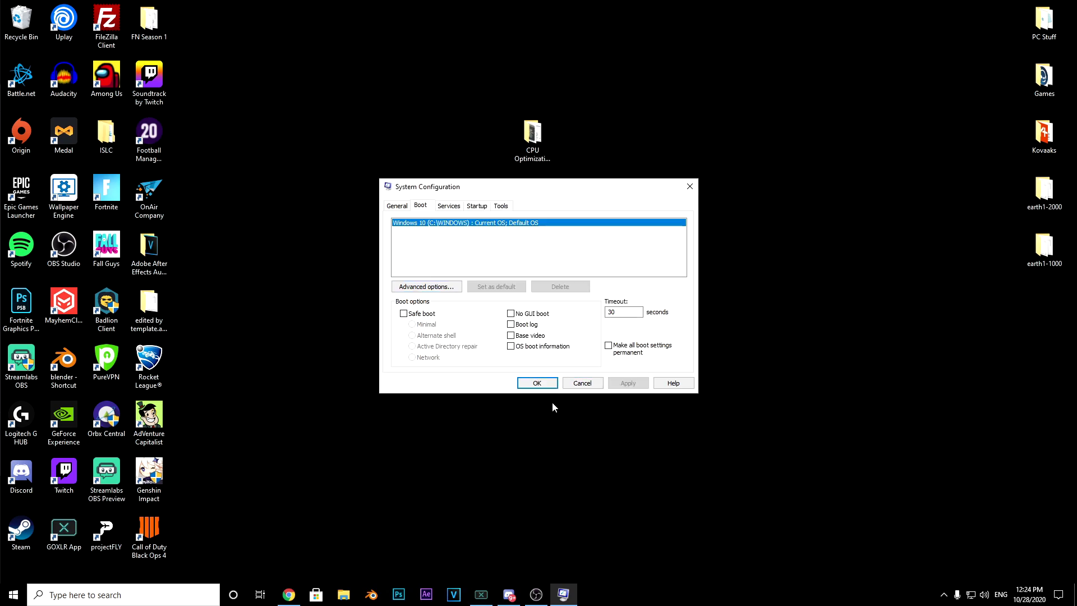
click(541, 384)
drag(525, 268, 515, 254)
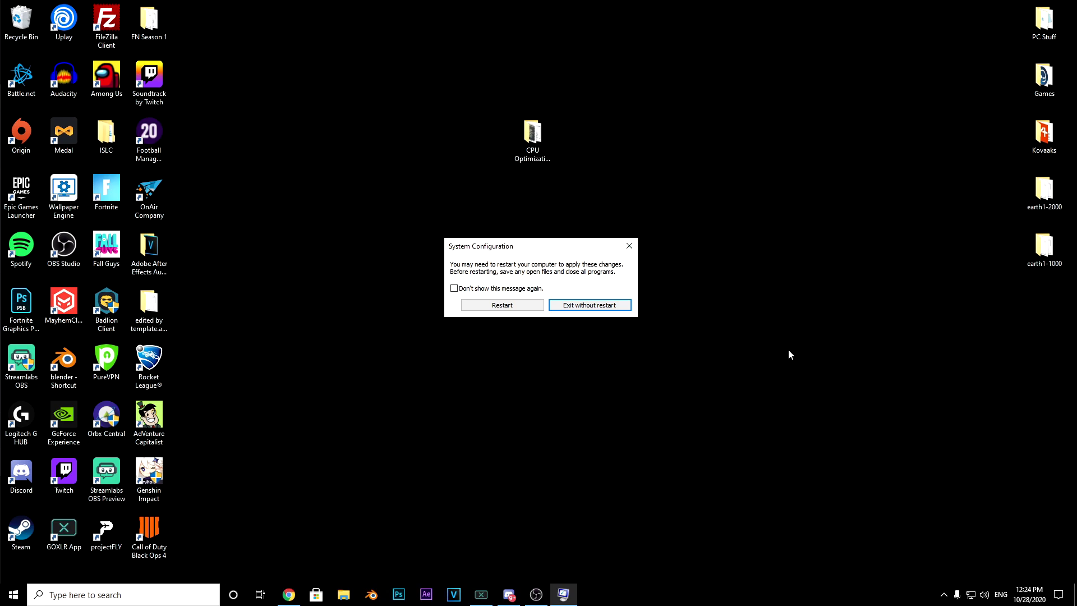
click(593, 309)
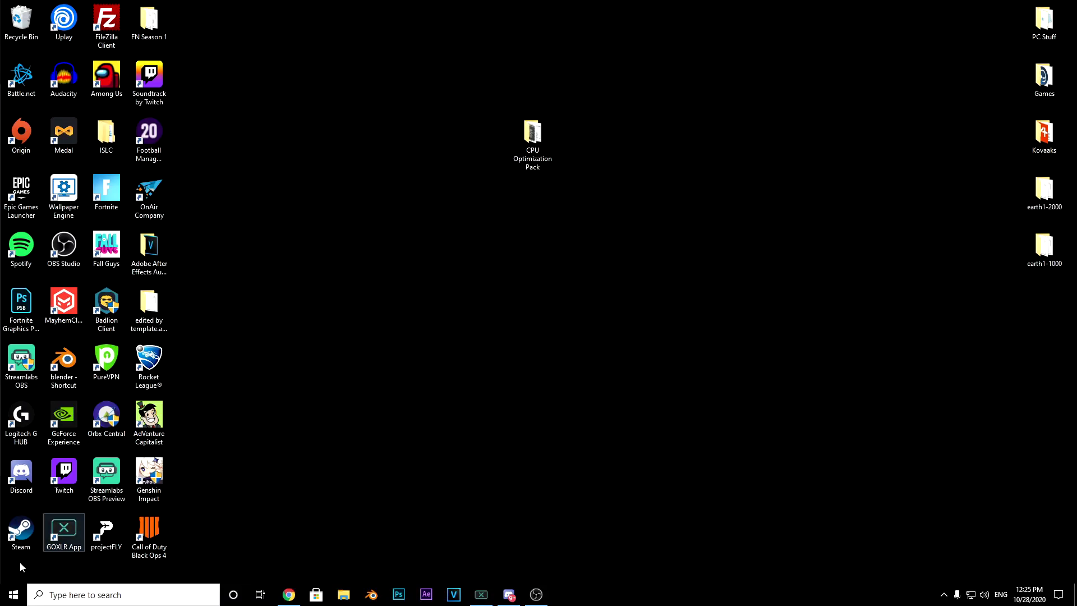
click(122, 595)
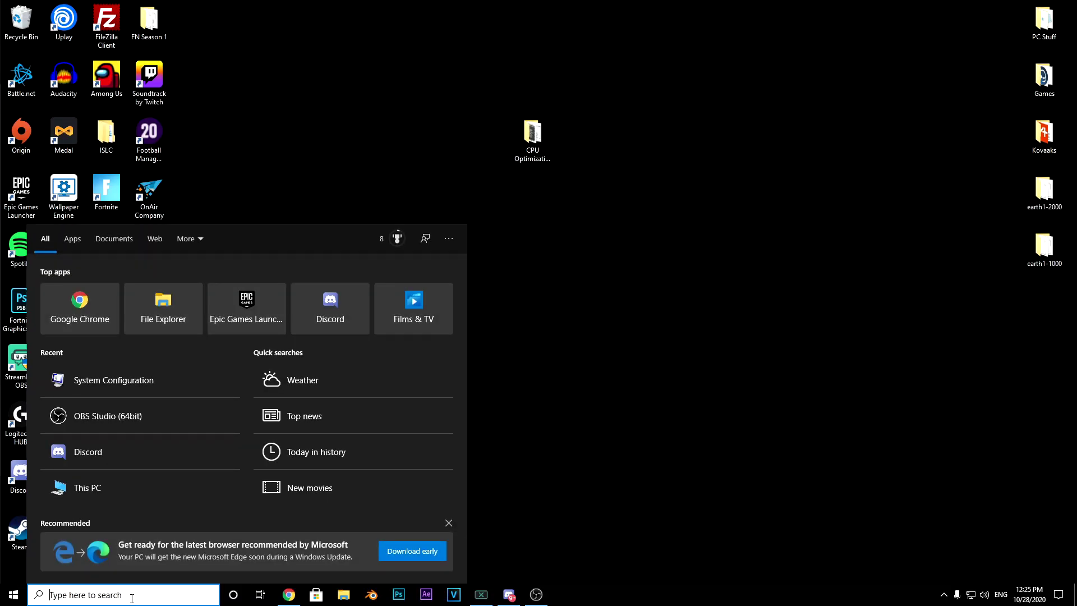
text(my)
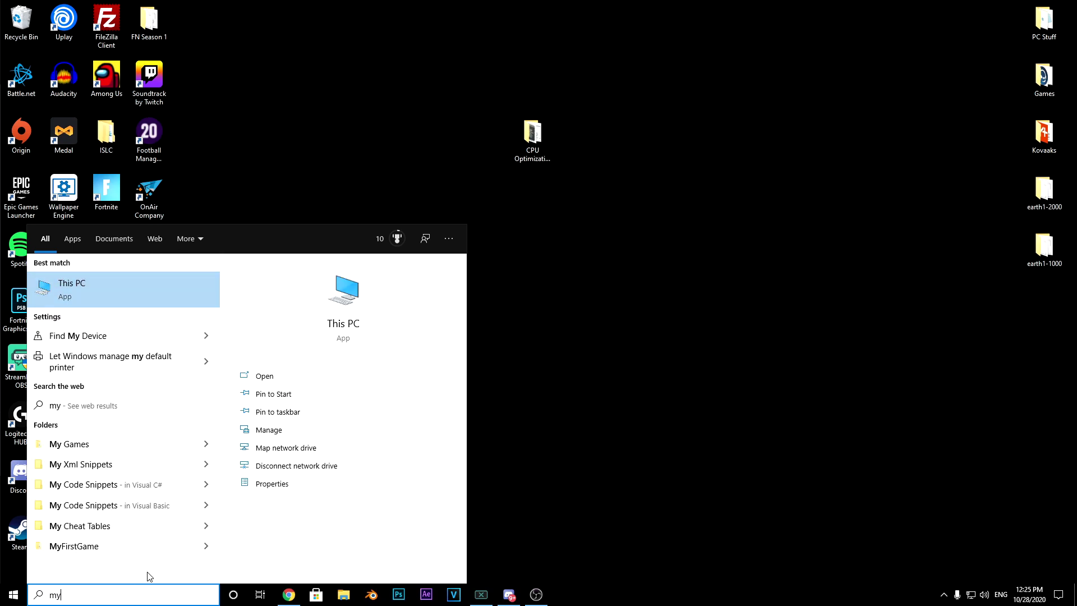
Reach Performance Options via System properties and keep only thumbnails and smooth font edges
click(283, 486)
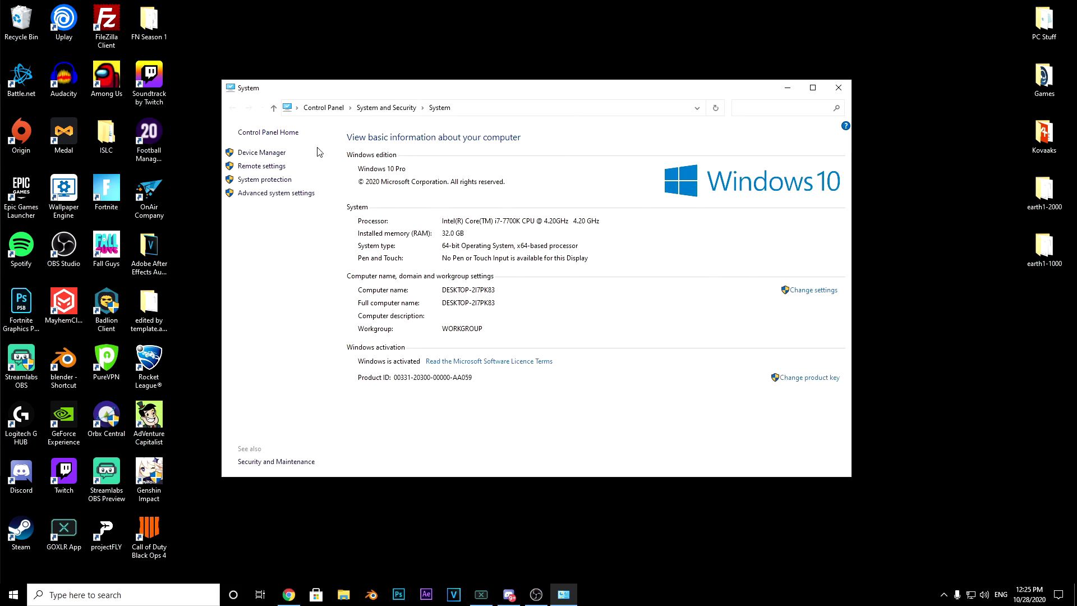
click(300, 197)
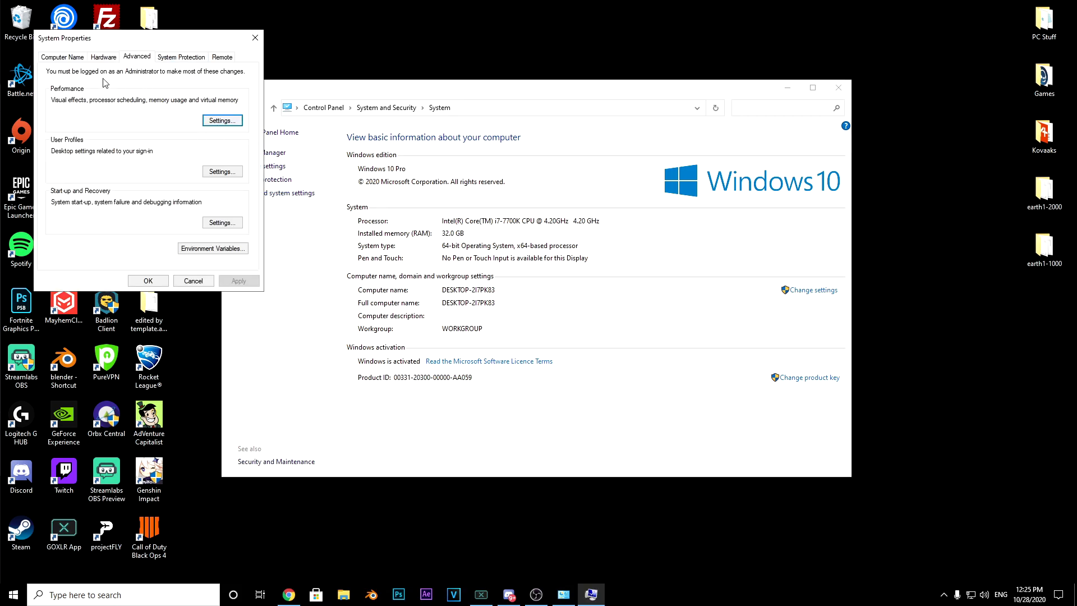
click(226, 123)
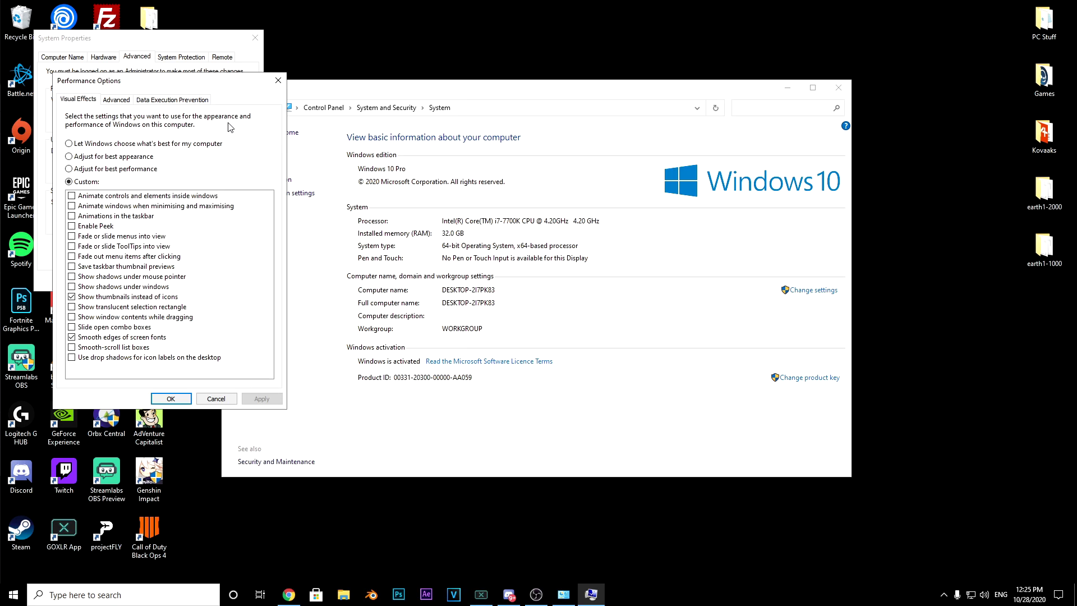
drag(154, 77, 468, 74)
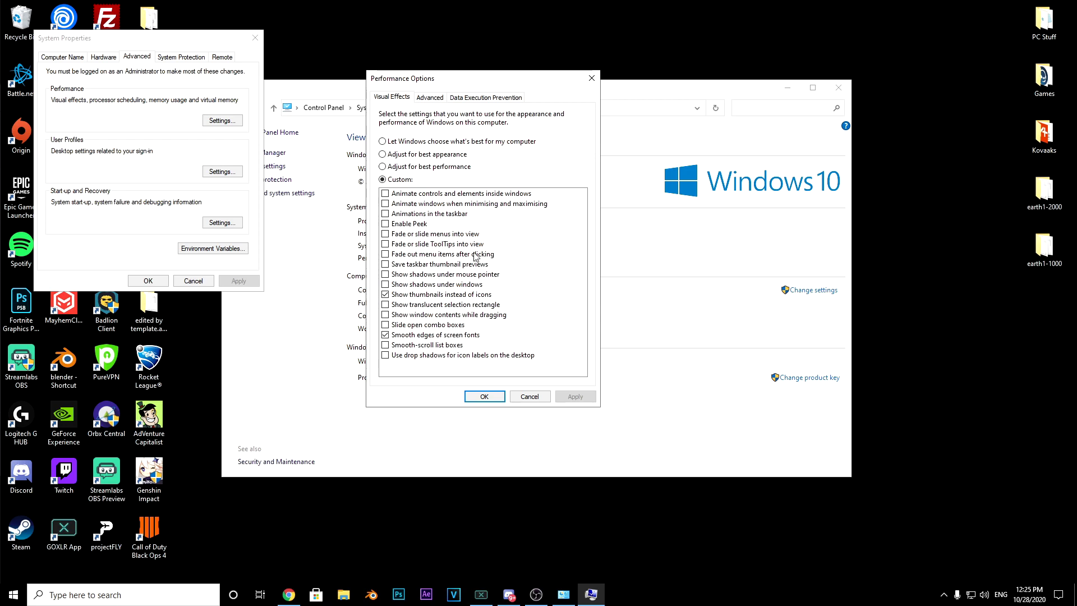
click(492, 400)
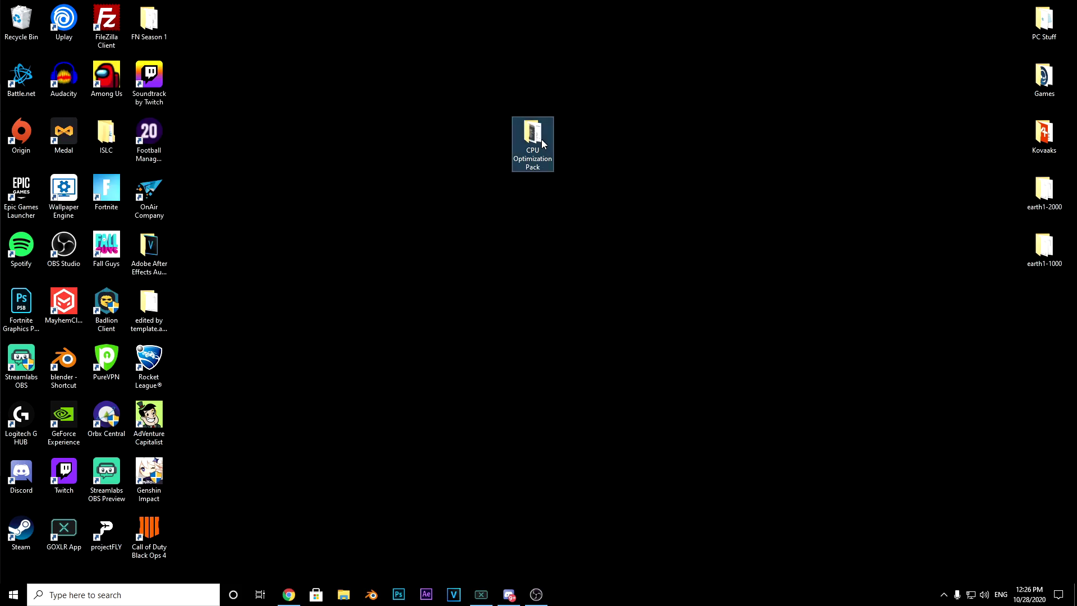
double_click(541, 142)
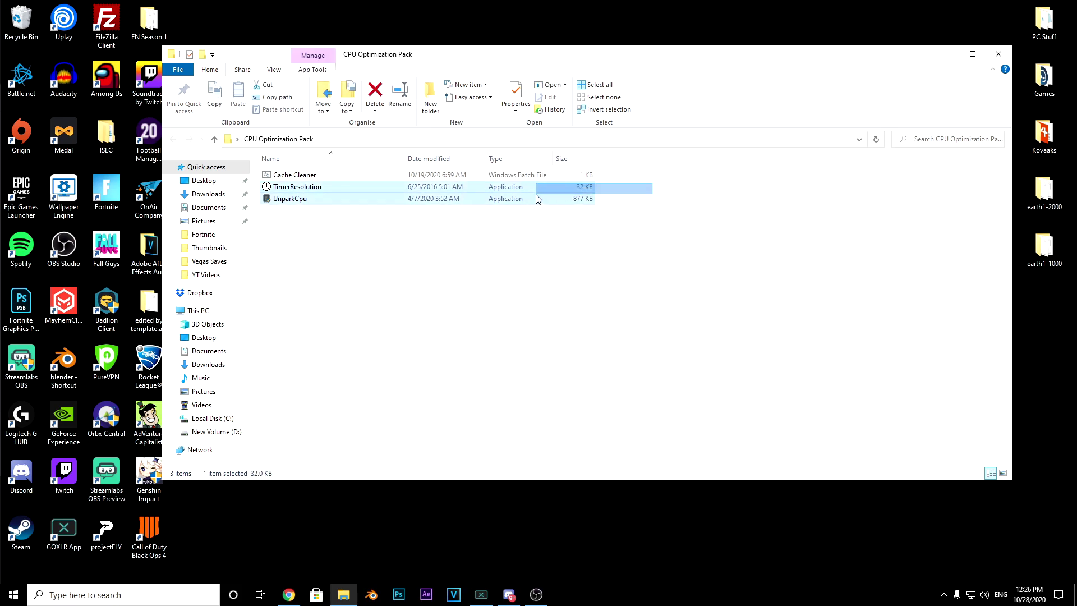
Select the UnparkCpu file in the CPU Optimization Pack folder
drag(537, 198, 543, 205)
mouse_move(374, 241)
mouse_down()
mouse_move(299, 200)
mouse_move(289, 166)
mouse_up()
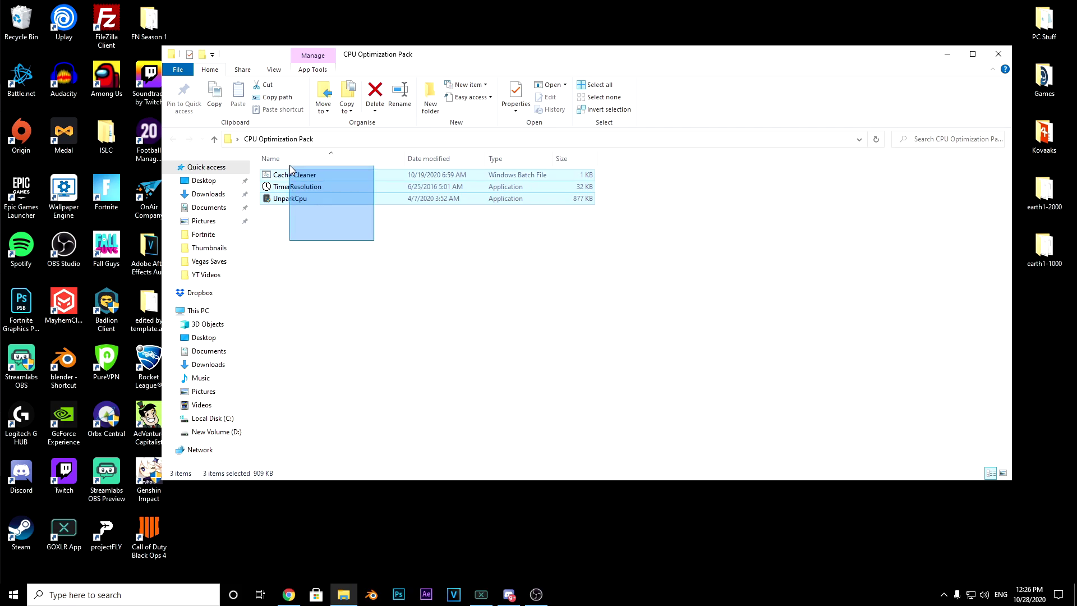
drag(289, 166, 445, 282)
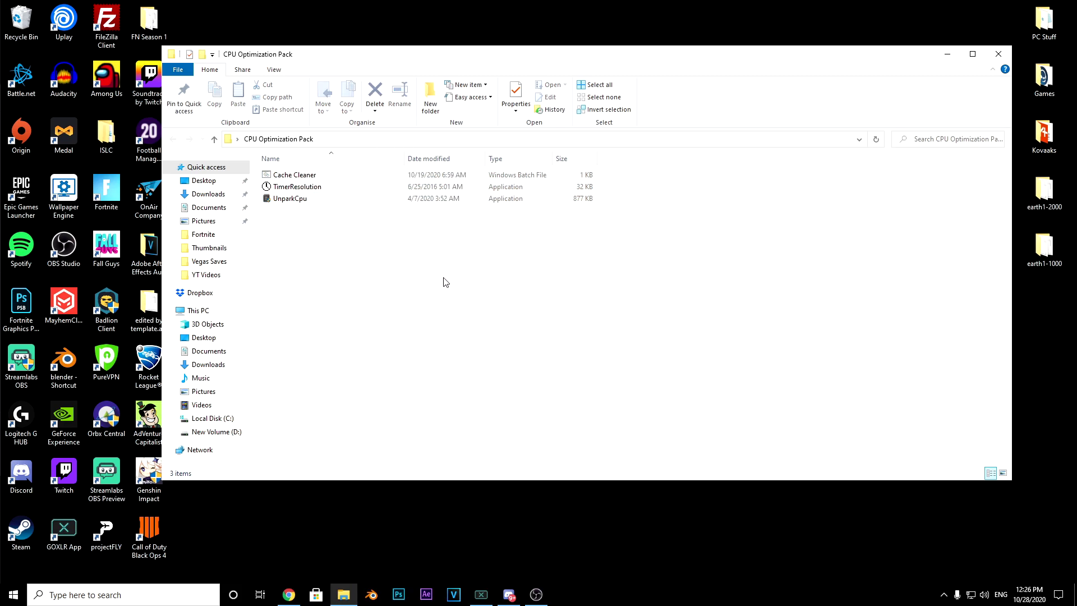
drag(724, 277, 374, 199)
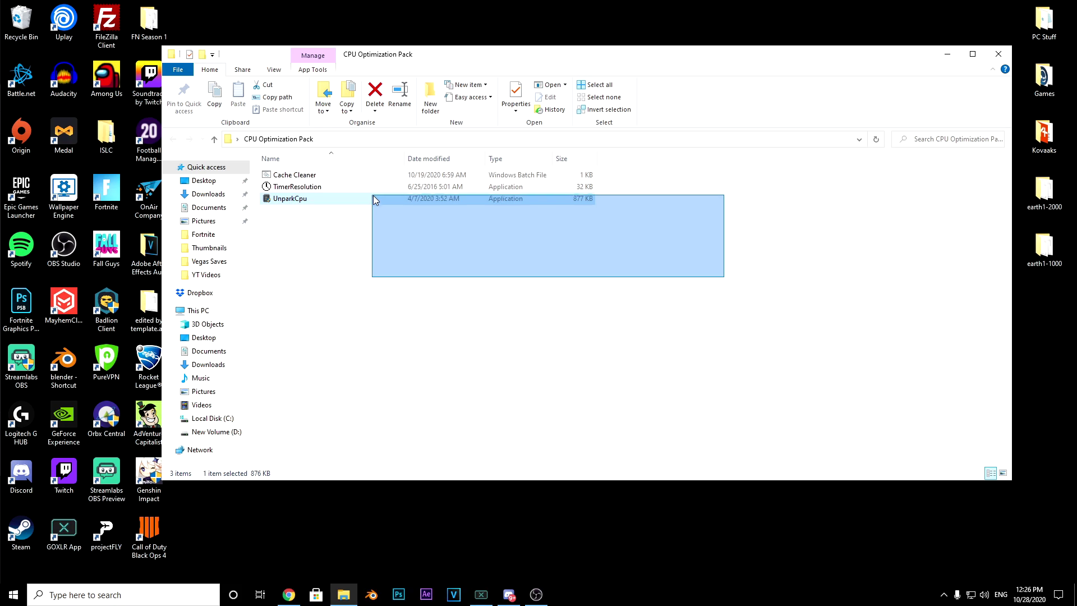
drag(374, 199, 379, 199)
click(475, 247)
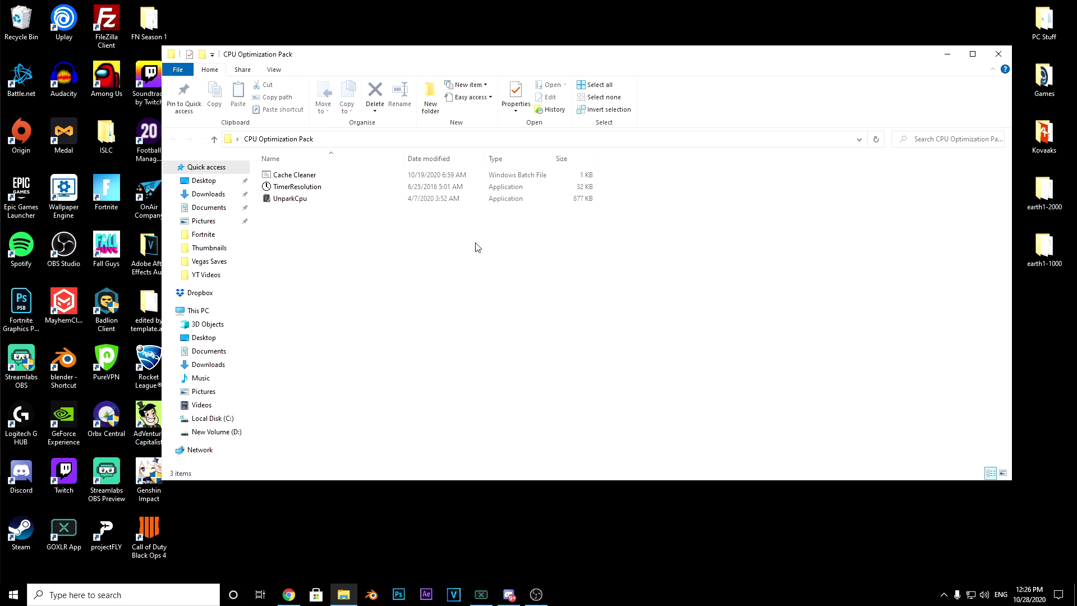
Select UnparkCpu and TimerResolution, clear the selection, and run the Cache Cleaner script
drag(454, 226, 415, 202)
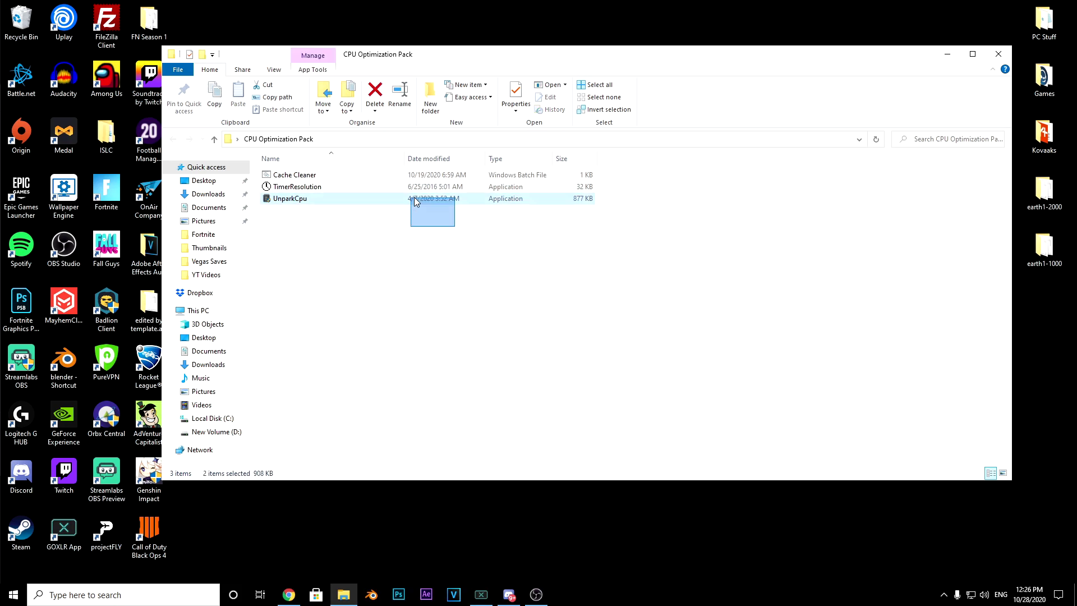
drag(414, 201, 423, 180)
click(640, 197)
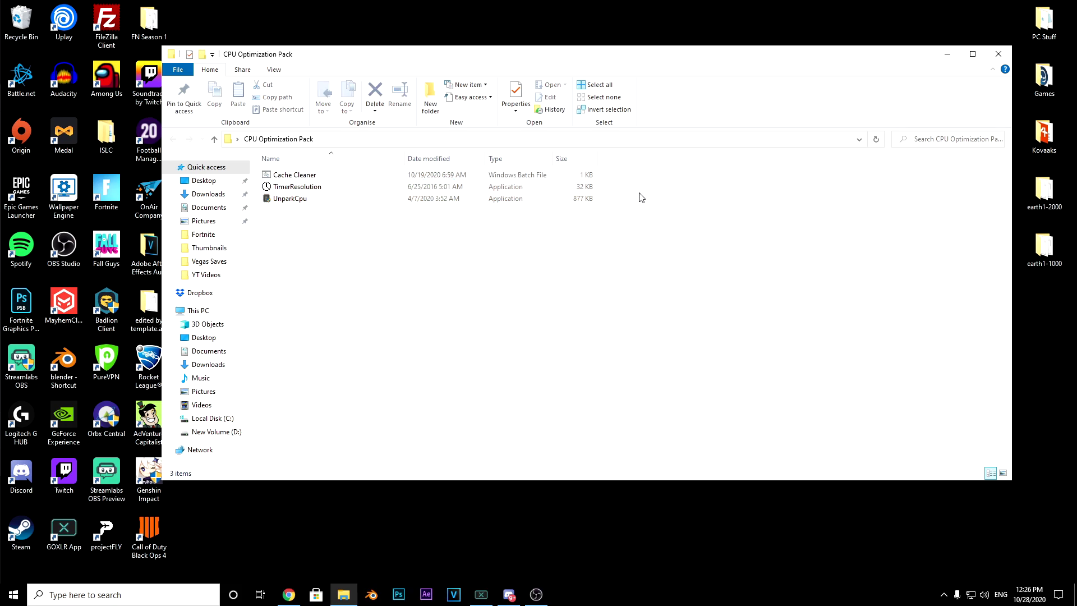
drag(640, 197, 631, 181)
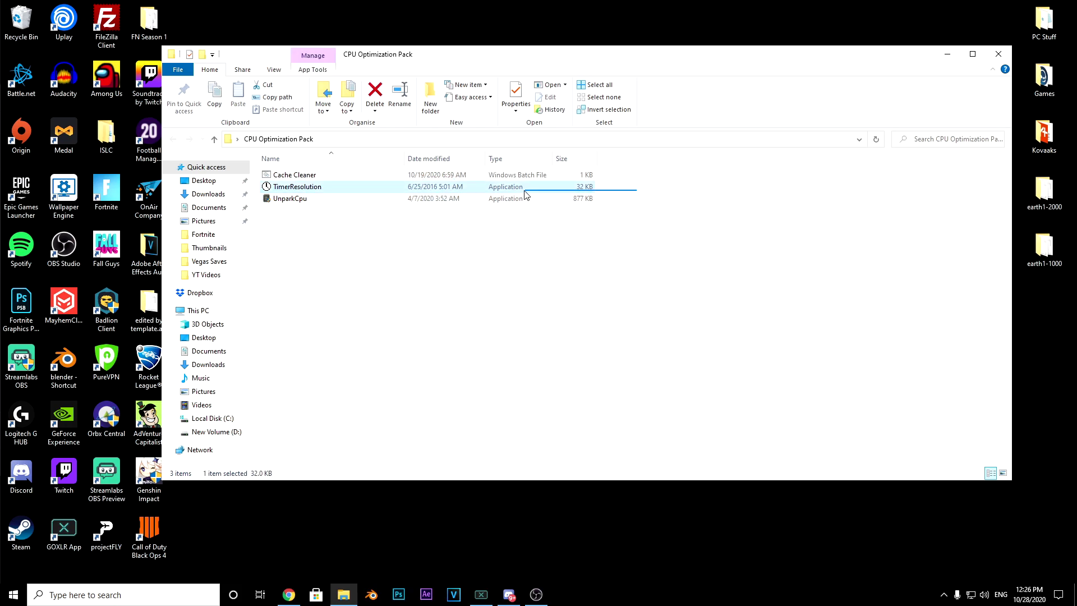
click(636, 193)
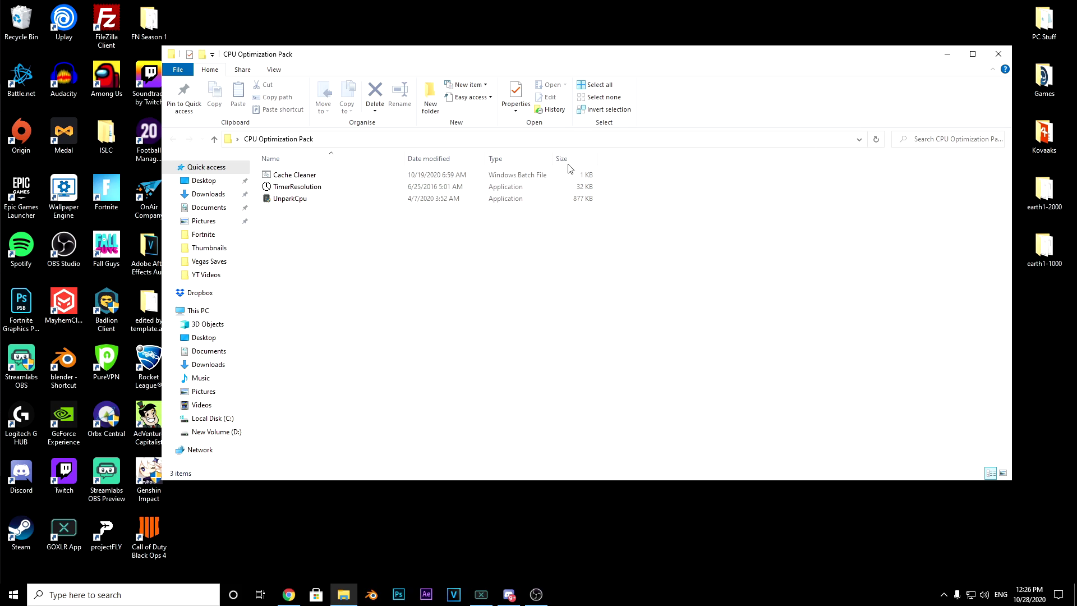
double_click(286, 176)
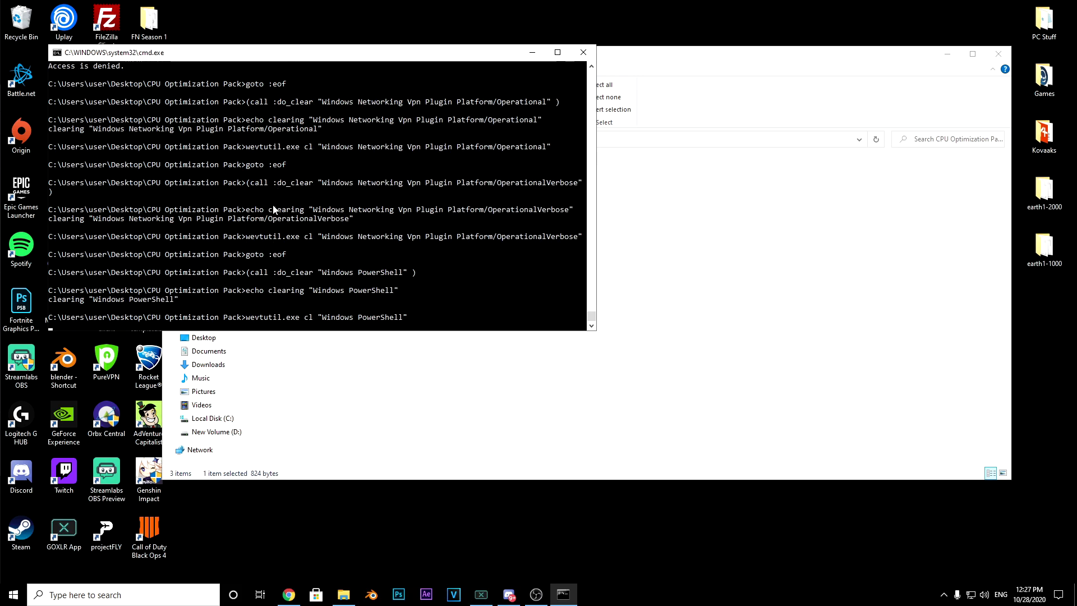
Clear the file selection after Cache Cleaner finishes and select UnparkCpu
click(555, 242)
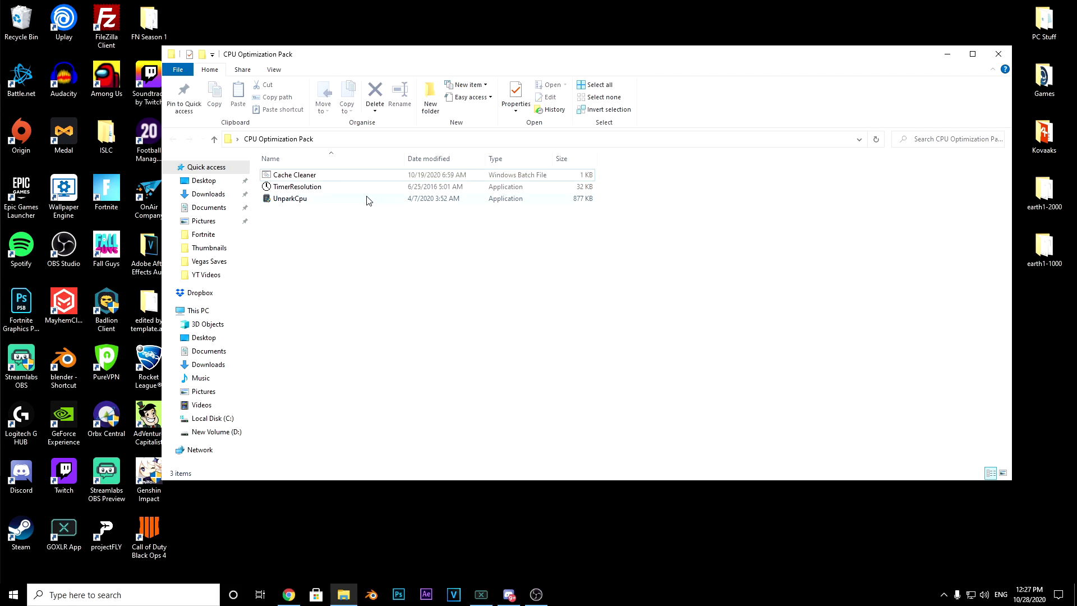
mouse_move(289, 198)
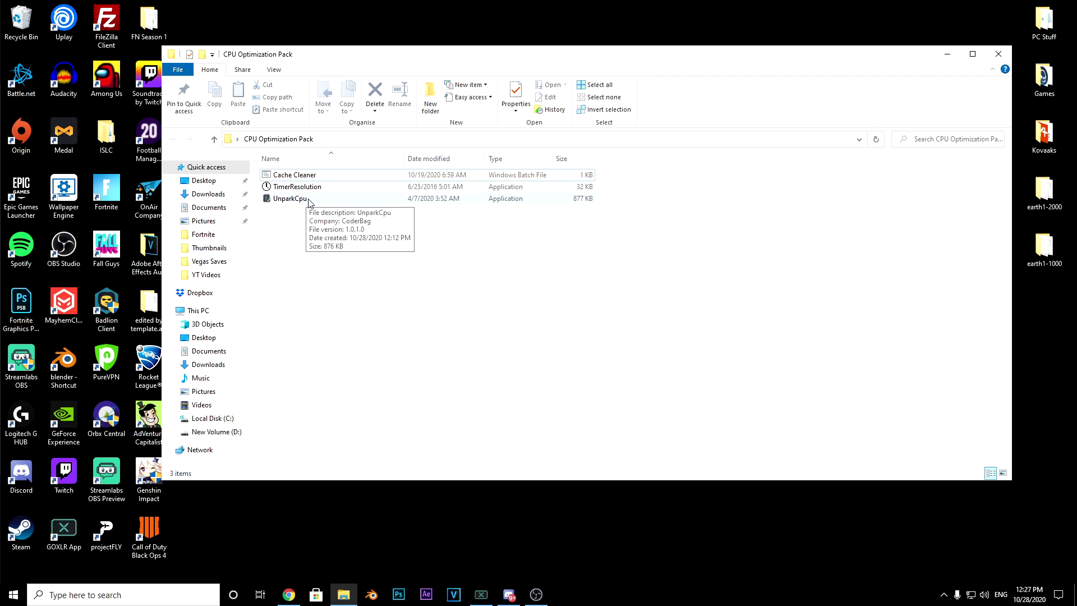
click(307, 204)
Run UnparkCpu as administrator with the Bitsum Highest Performance plan selected
right_click(306, 205)
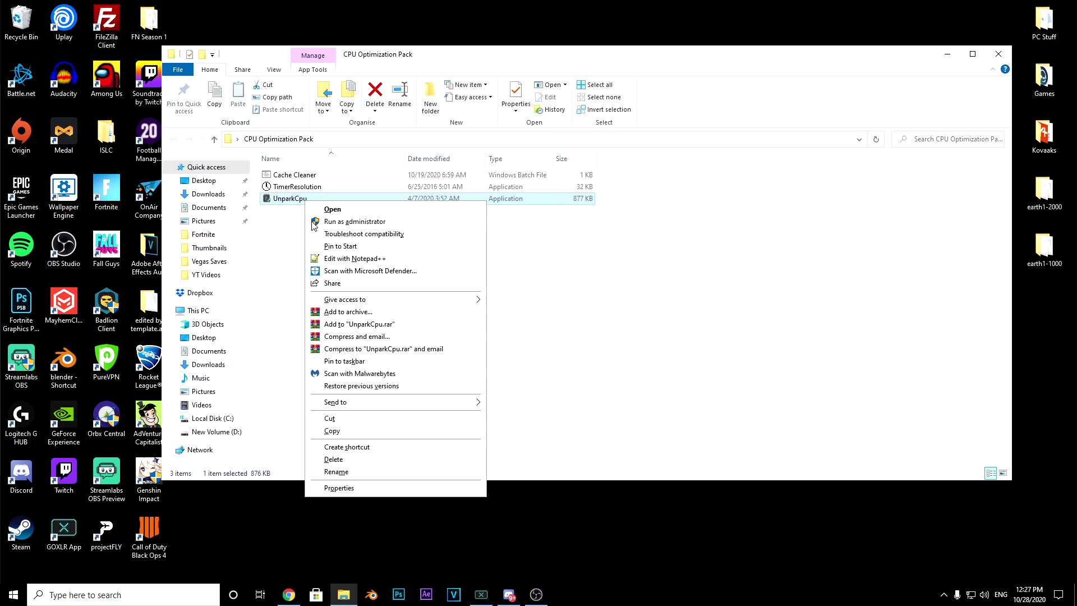
click(338, 222)
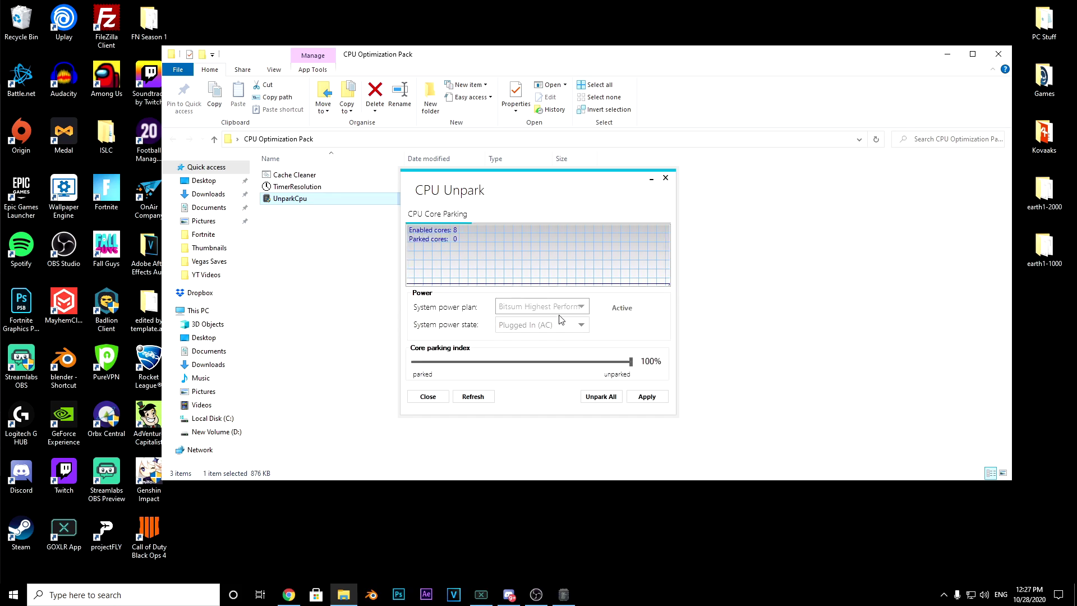
click(561, 307)
click(532, 324)
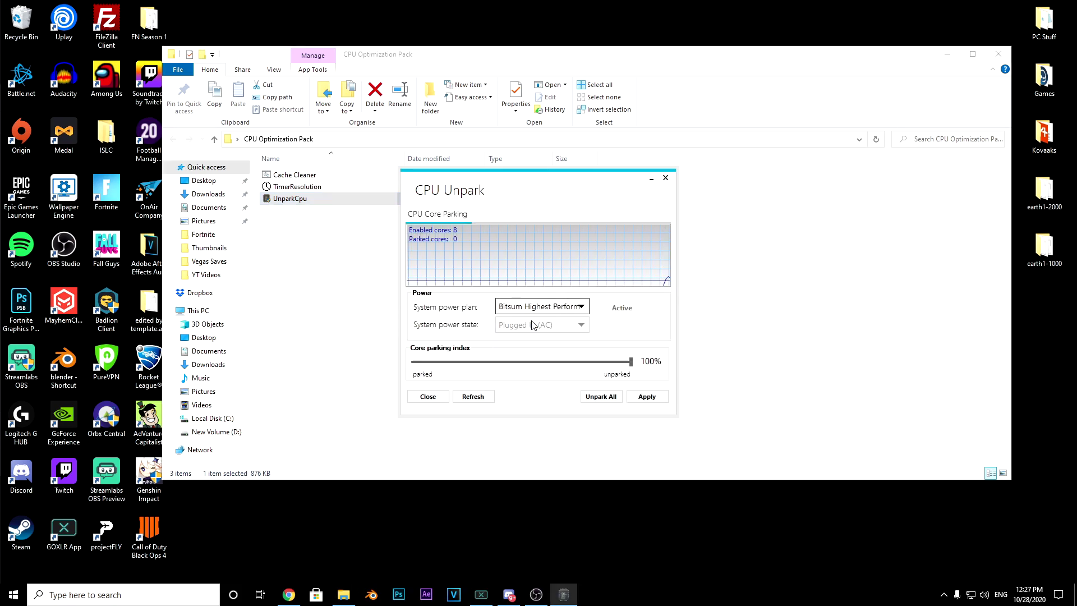
Unpark all 8 cores, apply the settings, and close CPU Unpark
click(603, 398)
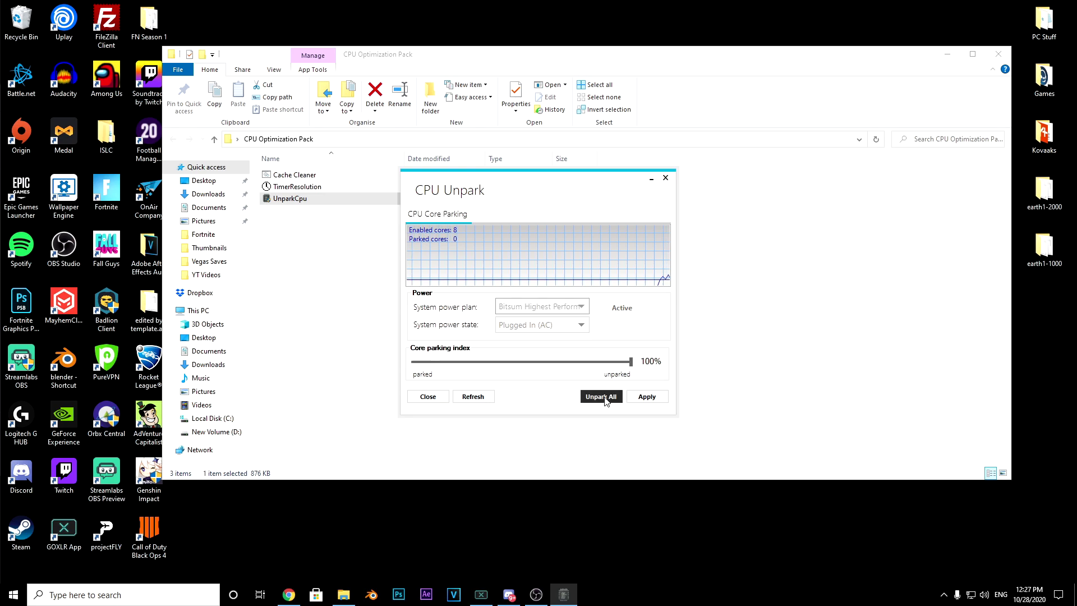
click(619, 324)
click(648, 404)
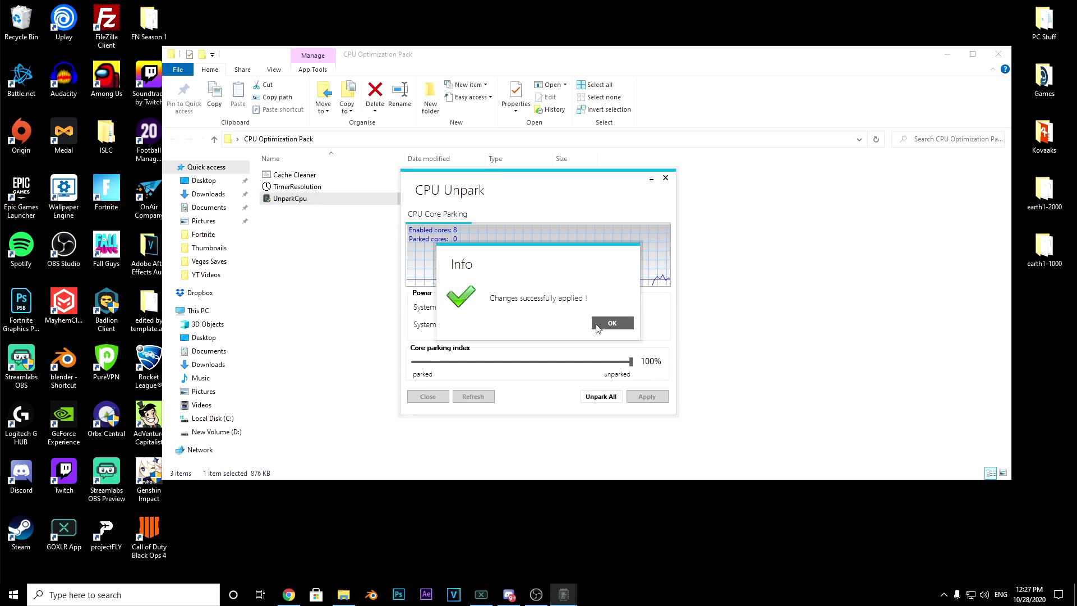
click(623, 325)
click(664, 178)
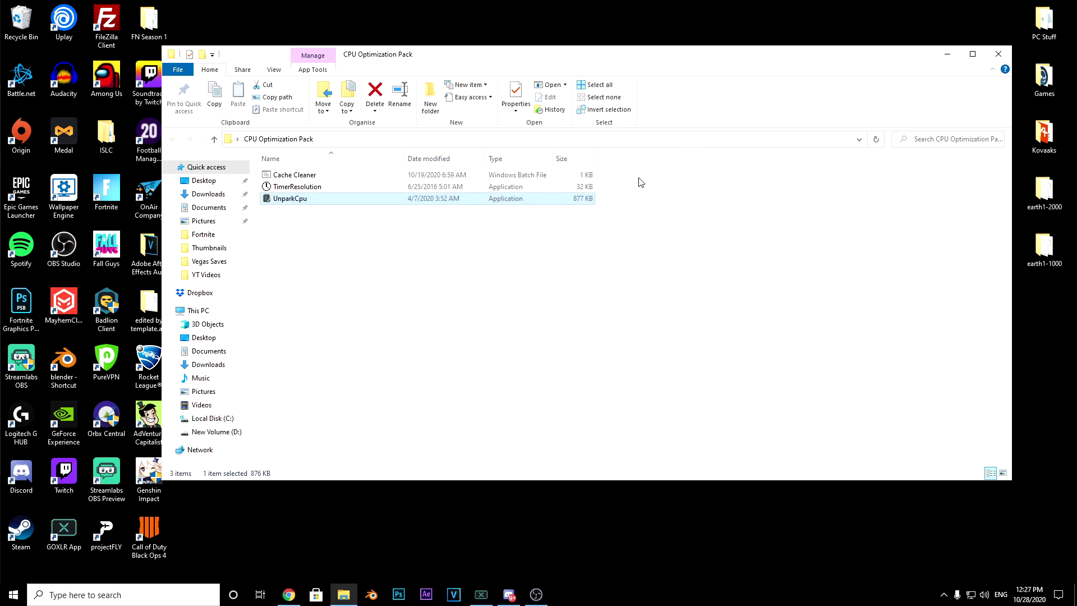
drag(619, 277, 540, 247)
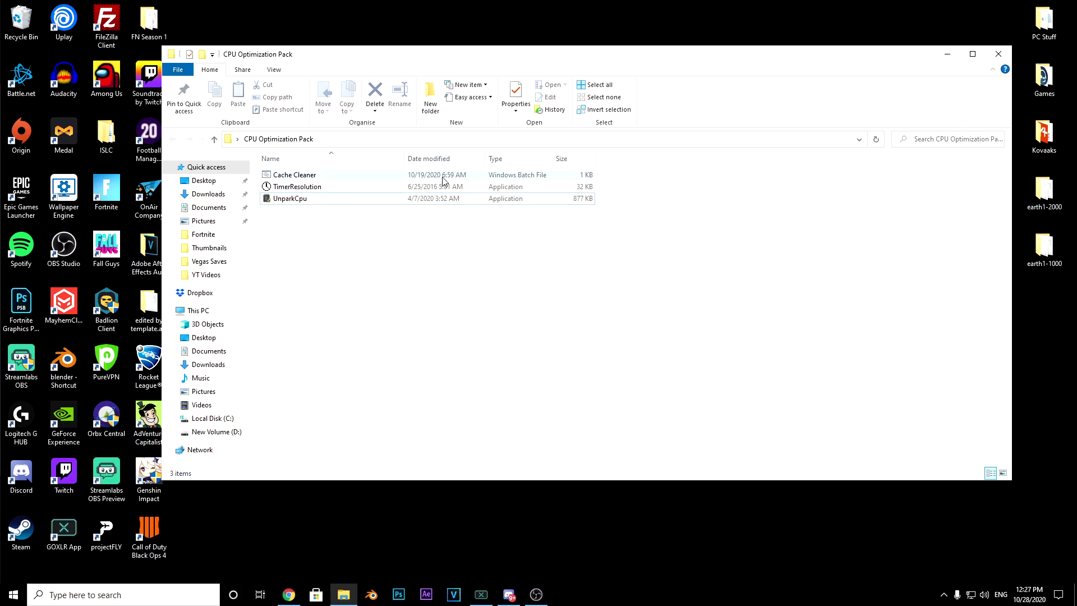
Launch TimerResolution, set it to Maximum (about 0.496 ms), and close the window
double_click(416, 189)
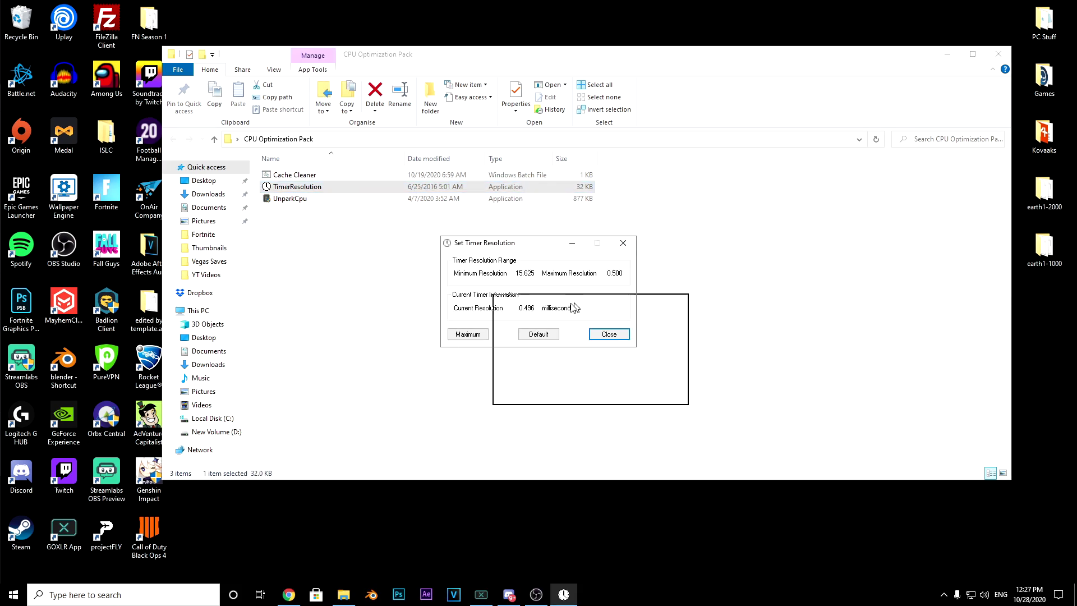
click(462, 314)
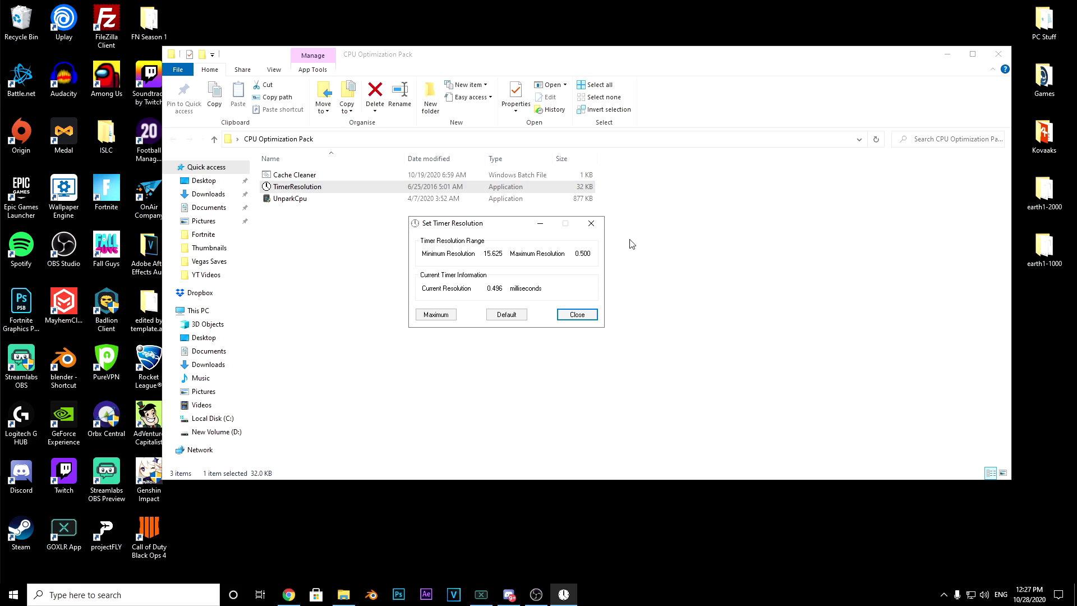
click(432, 319)
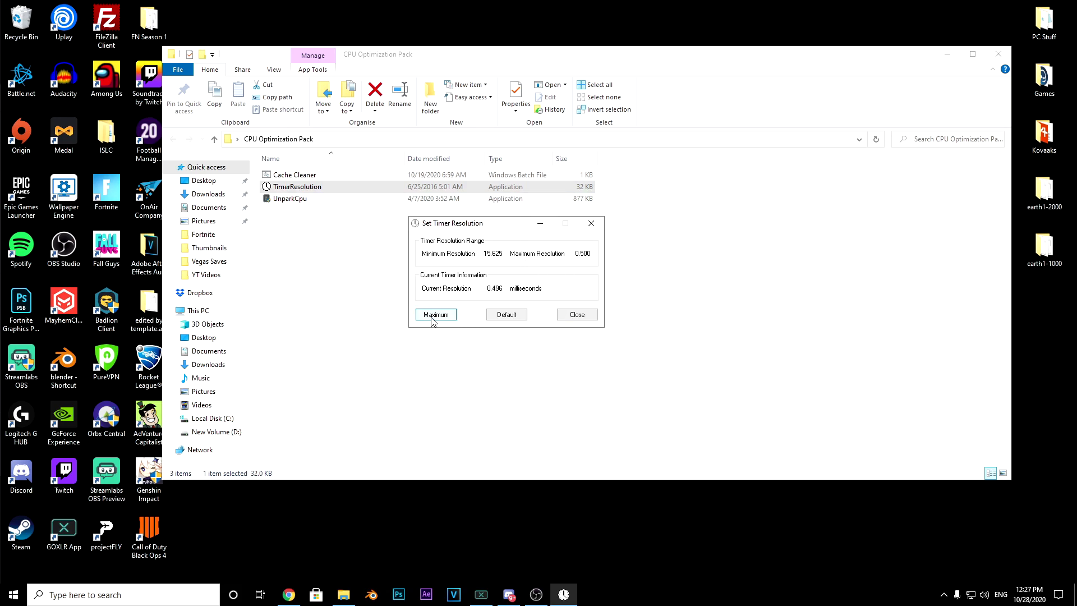
drag(497, 288, 509, 288)
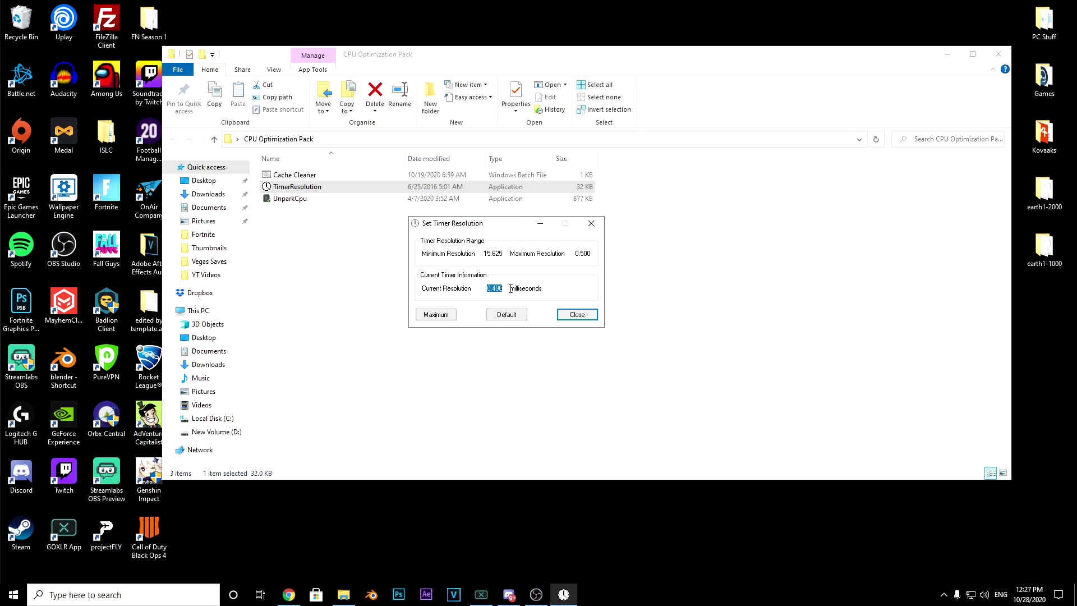
click(450, 312)
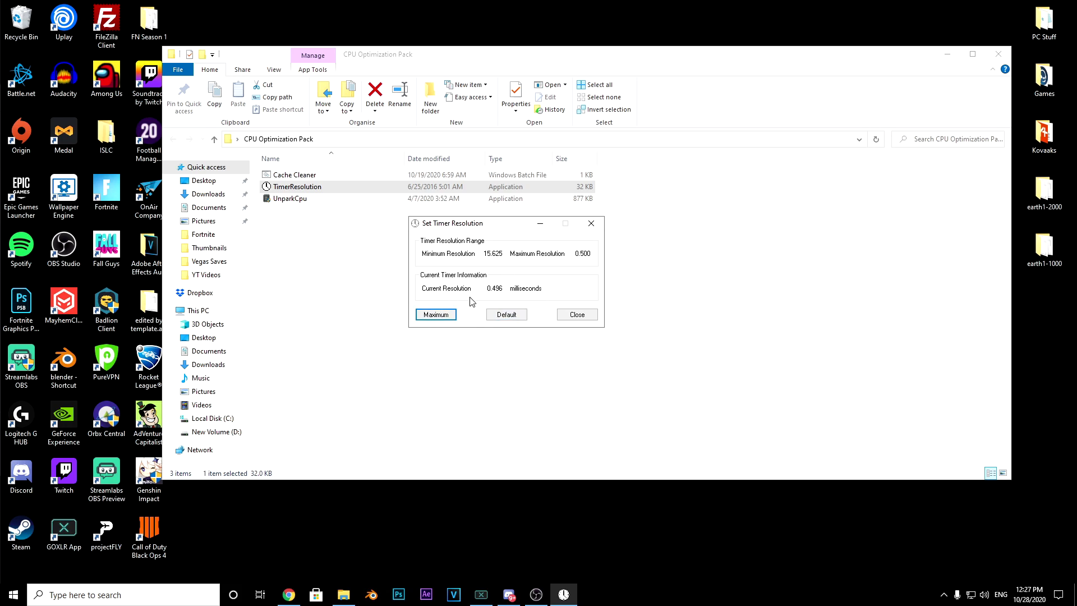
click(514, 318)
click(577, 315)
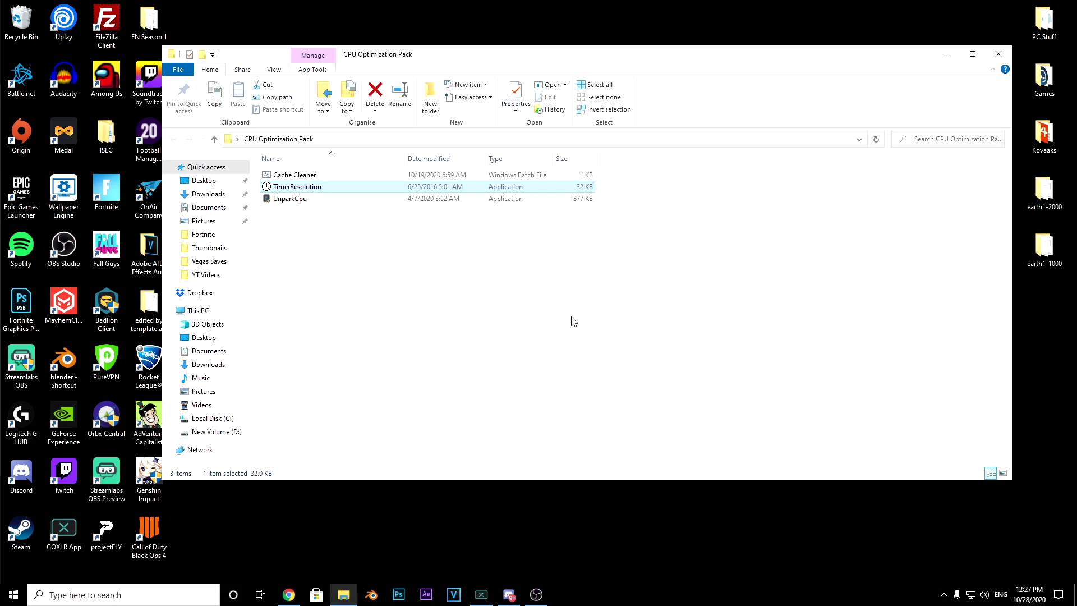